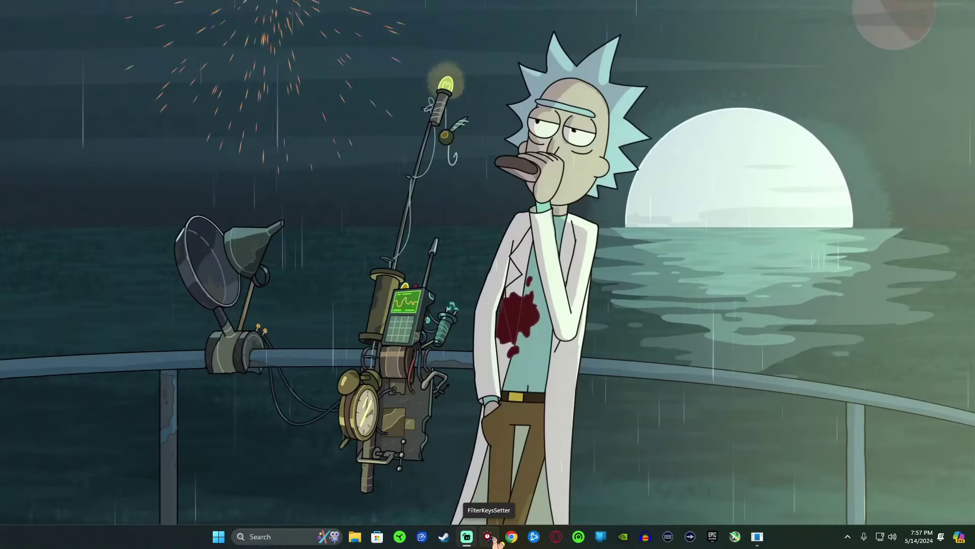
Load the FilterKeys Setter defaults (1000 ms ignore/delay, 500 ms repeat), save to registry, and test typing
left_click(442, 524)
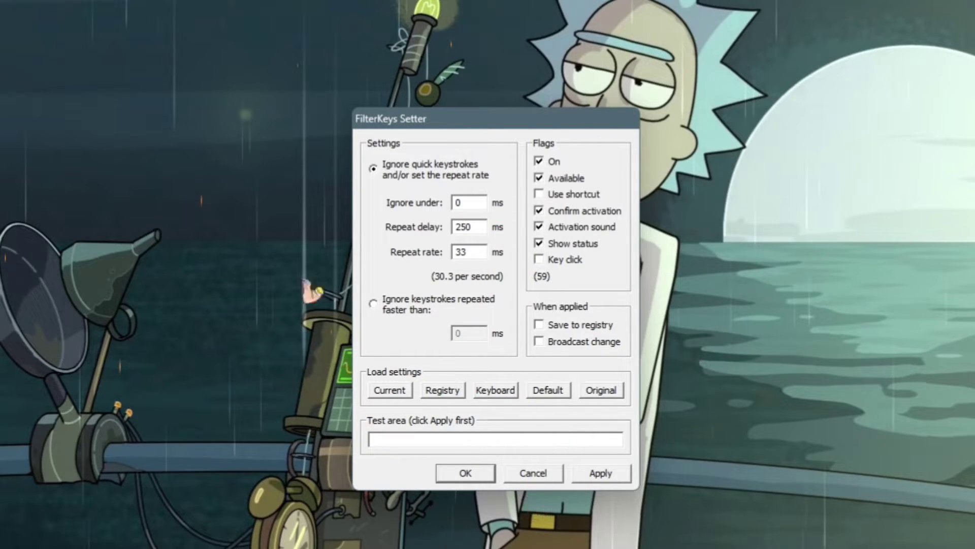
left_click(548, 390)
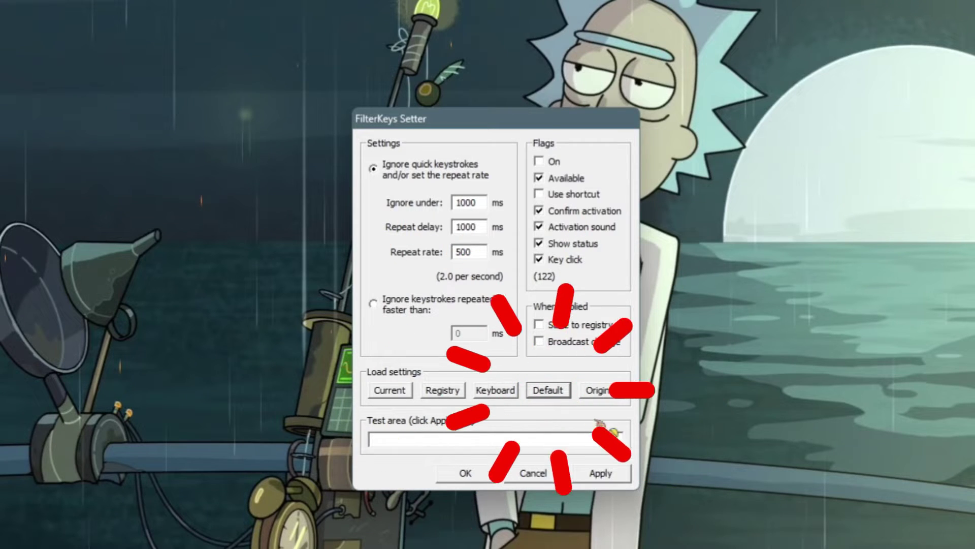
left_click(556, 390)
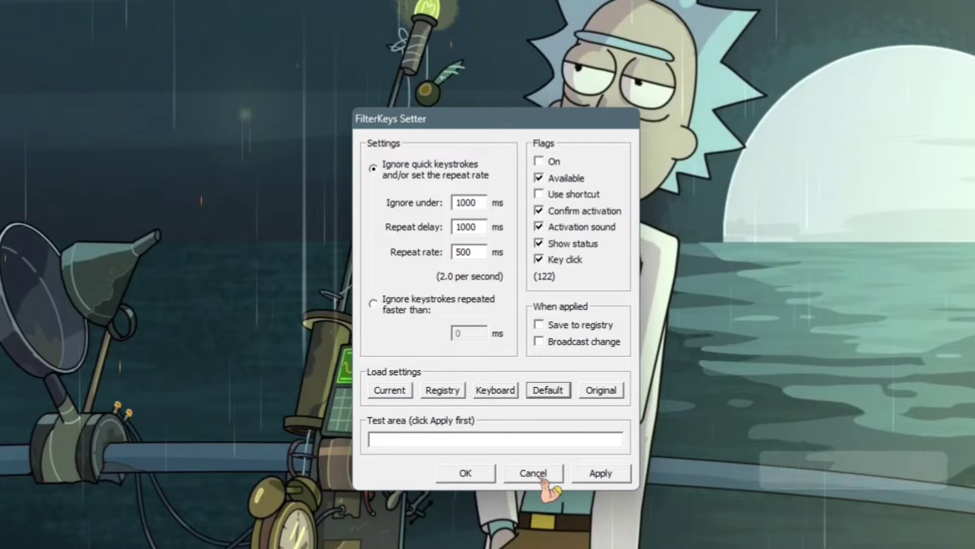
left_click(539, 325)
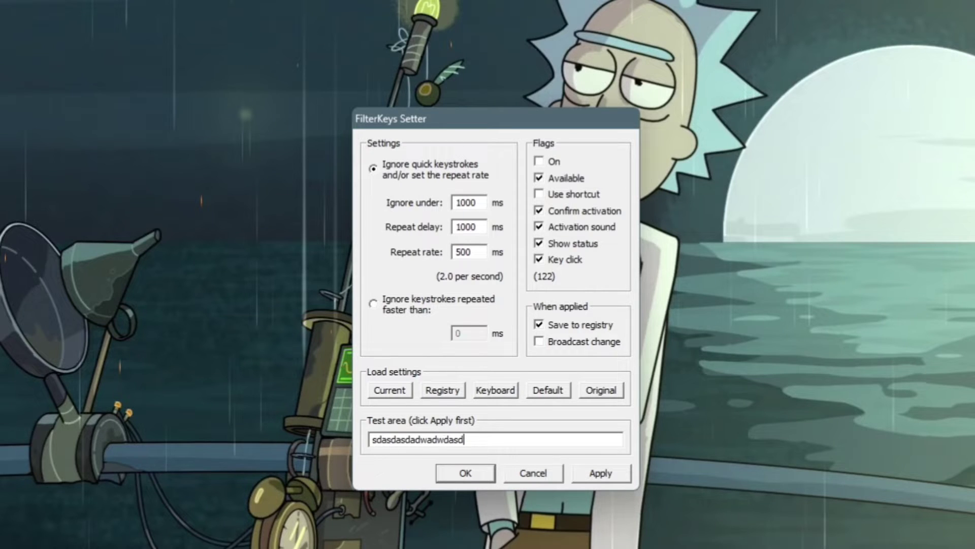
type("adwasdasdawda")
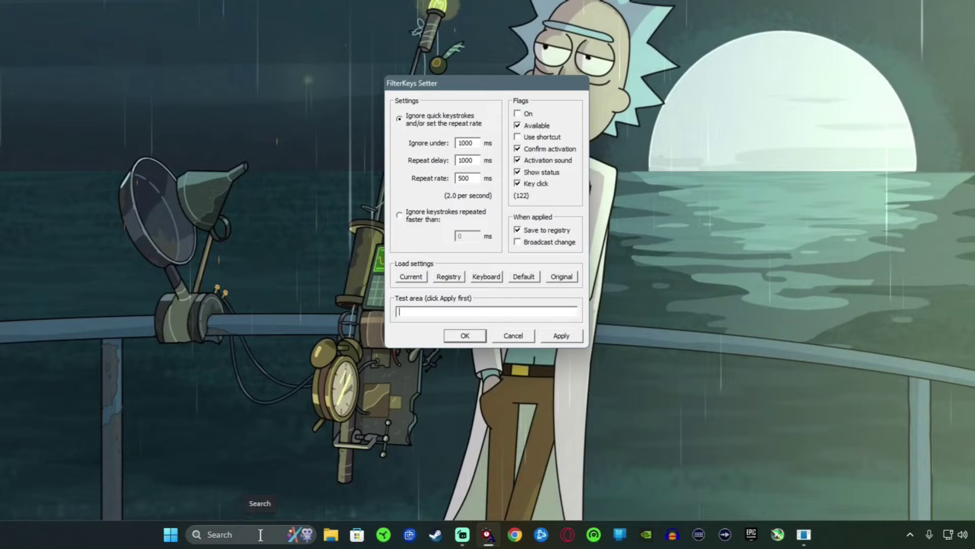
left_click(260, 534)
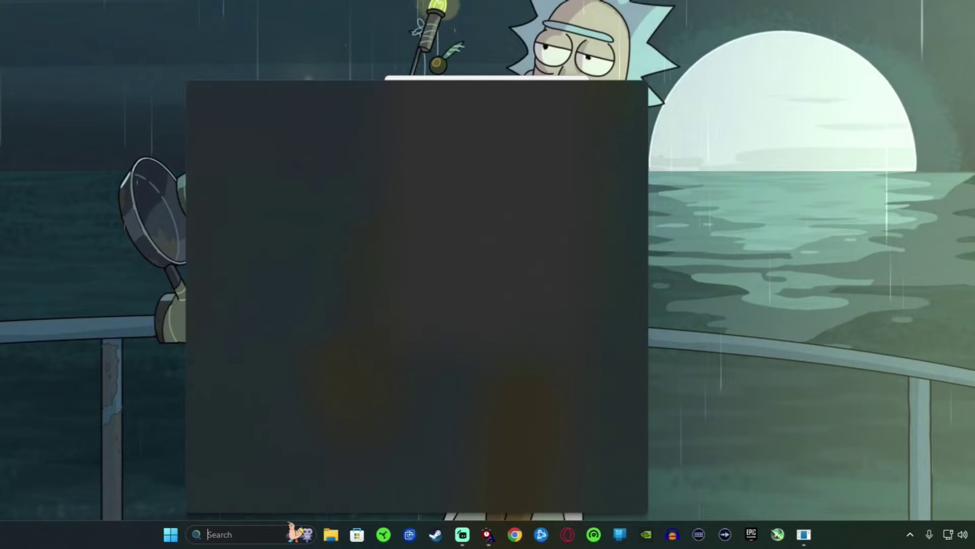
type("xbox")
key("BackSpace")
key("BackSpace")
key("BackSpace")
key("BackSpace")
type("con")
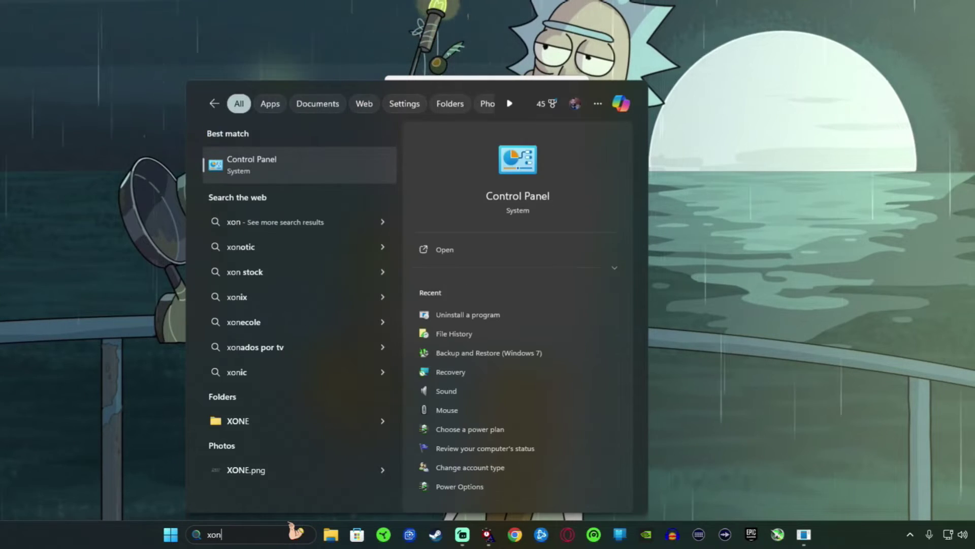
key("BackSpace")
key("BackSpace")
key("BackSpace")
type("con")
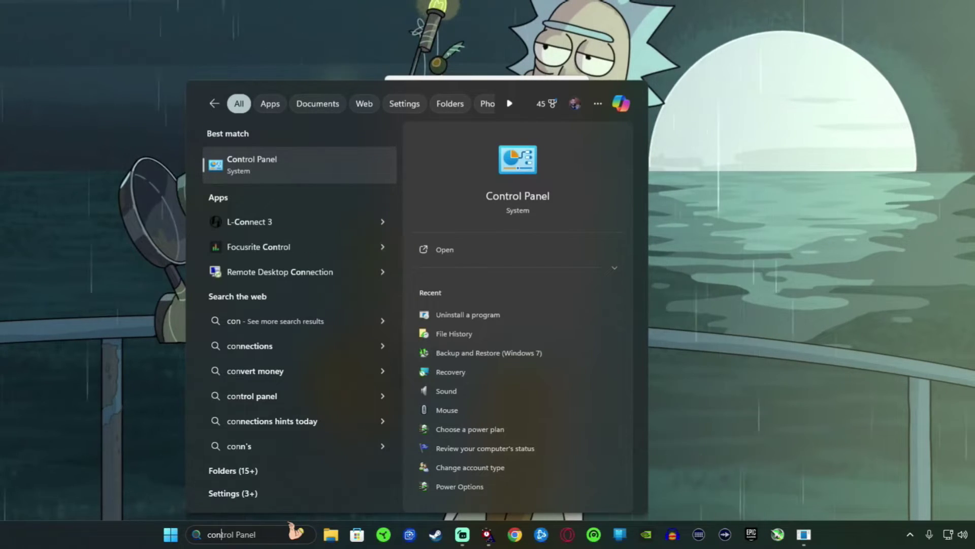
left_click(317, 163)
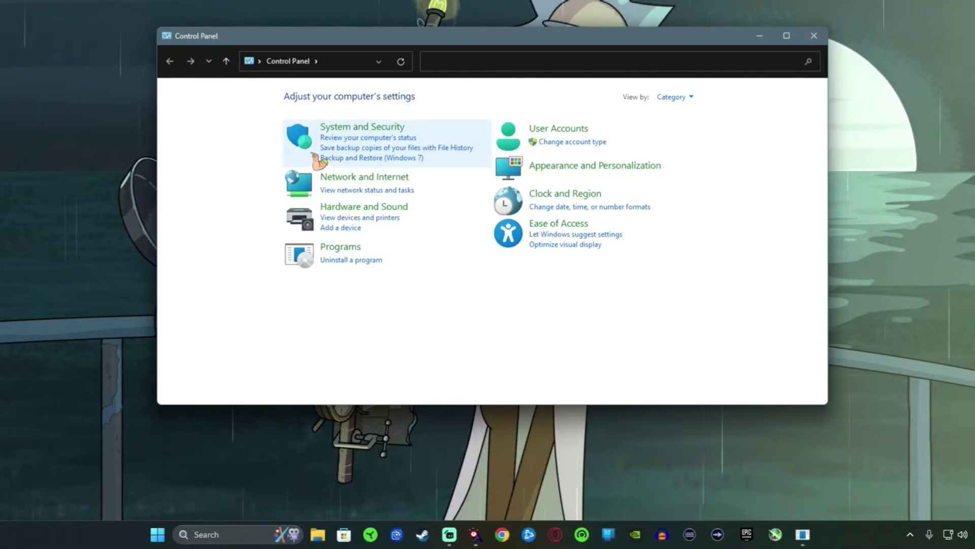
left_click(374, 260)
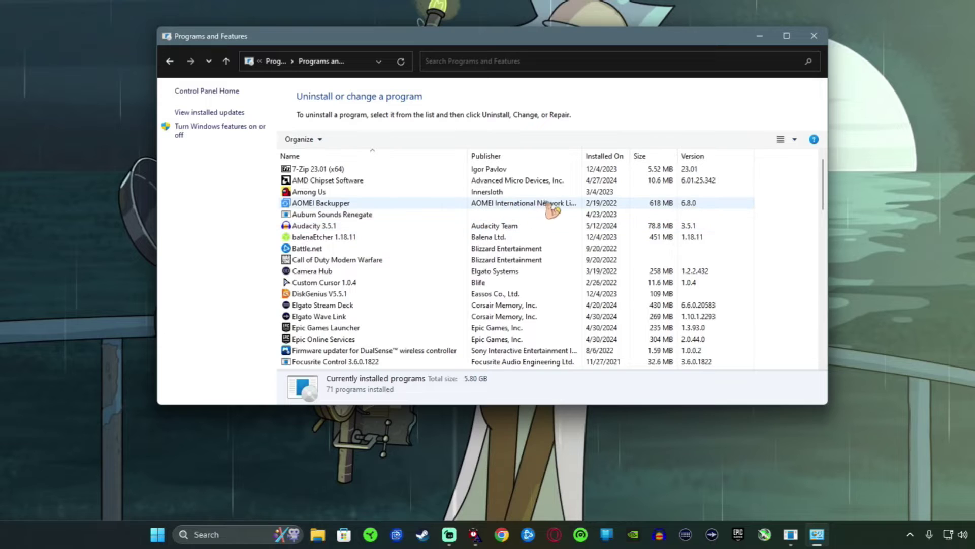
scroll(445, 217, "down", 7)
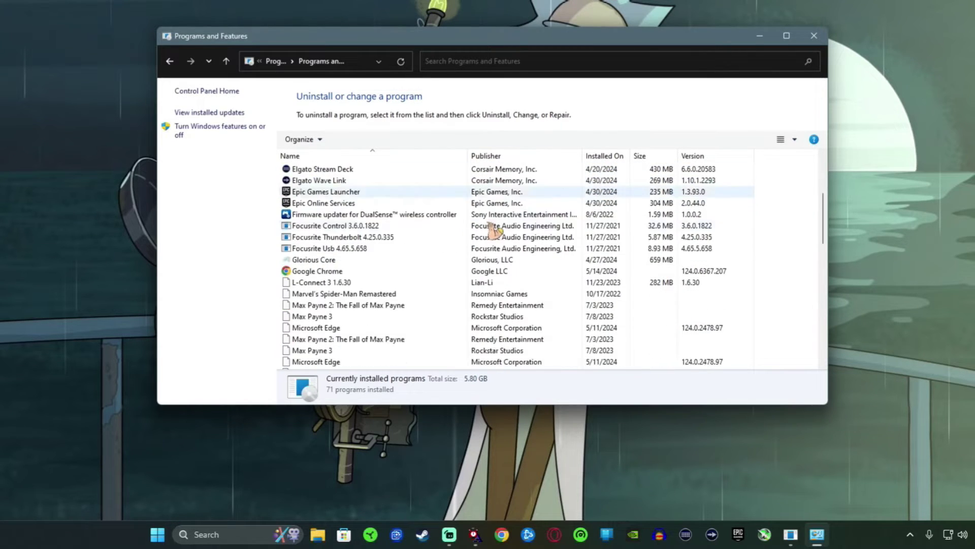
scroll(508, 315, "up", 7)
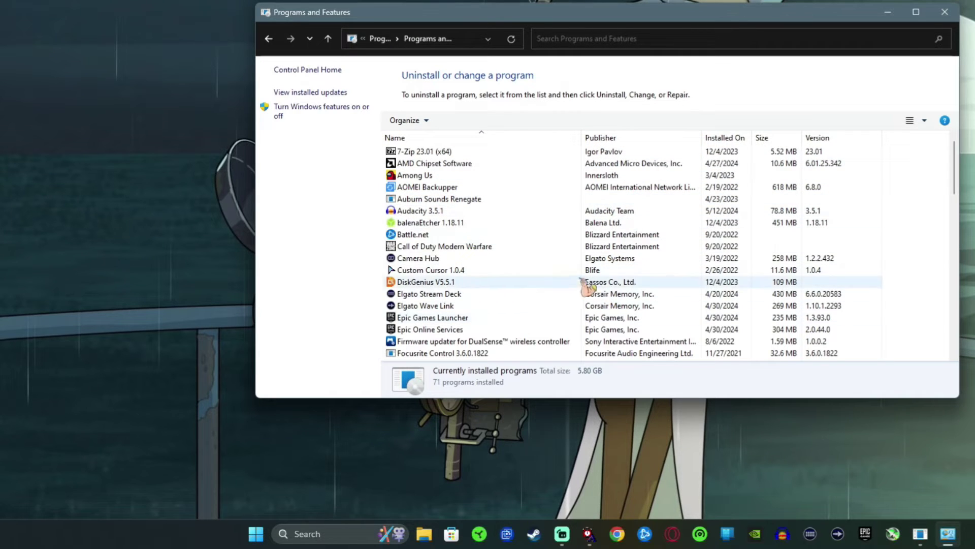
scroll(437, 290, "down", 3)
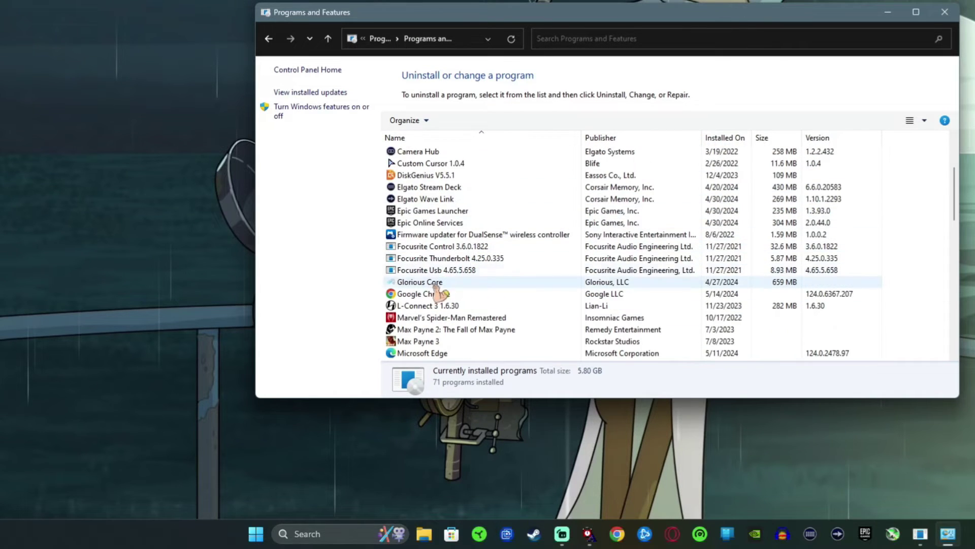
left_click(946, 12)
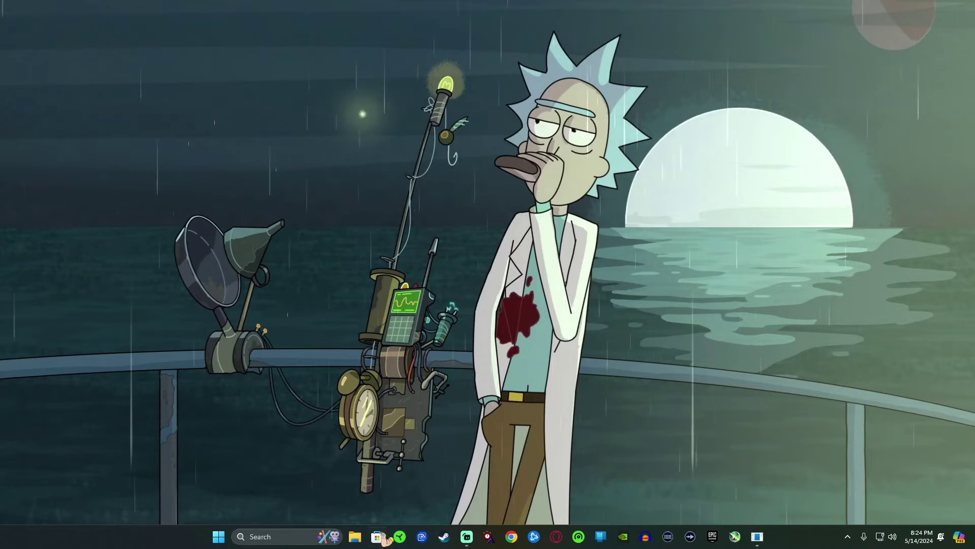
Select FilterKeysSetter.exe in File Explorer's Desktop folder, then minimize the window
left_click(355, 536)
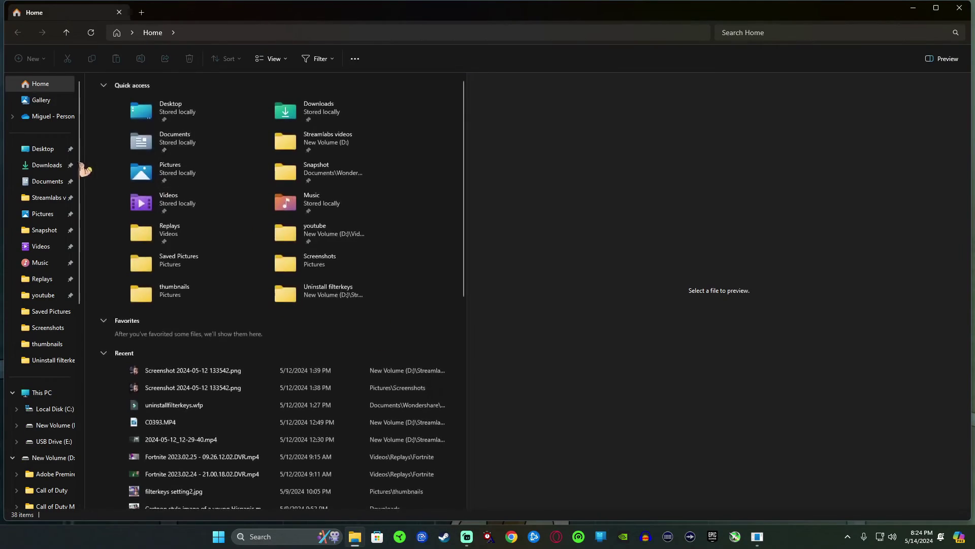
left_click(36, 150)
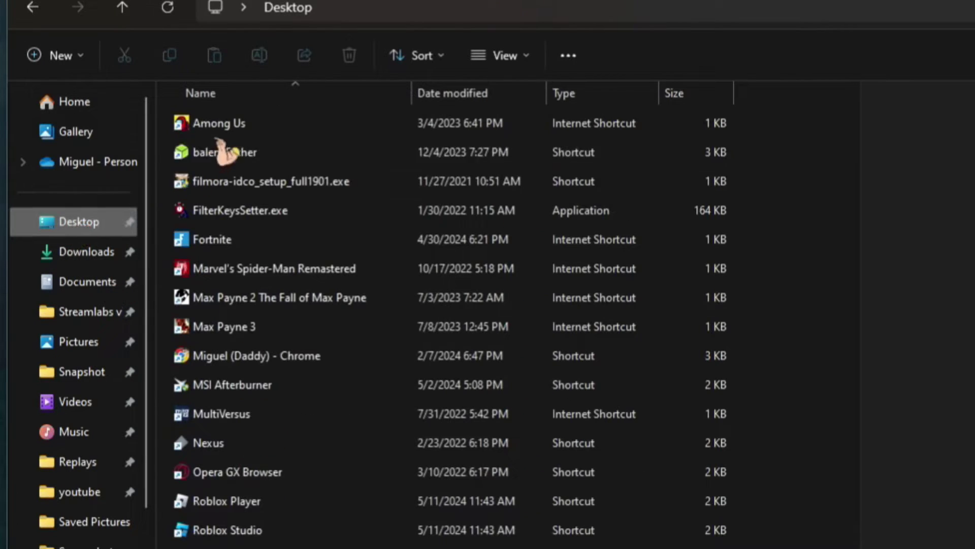
left_click(278, 214)
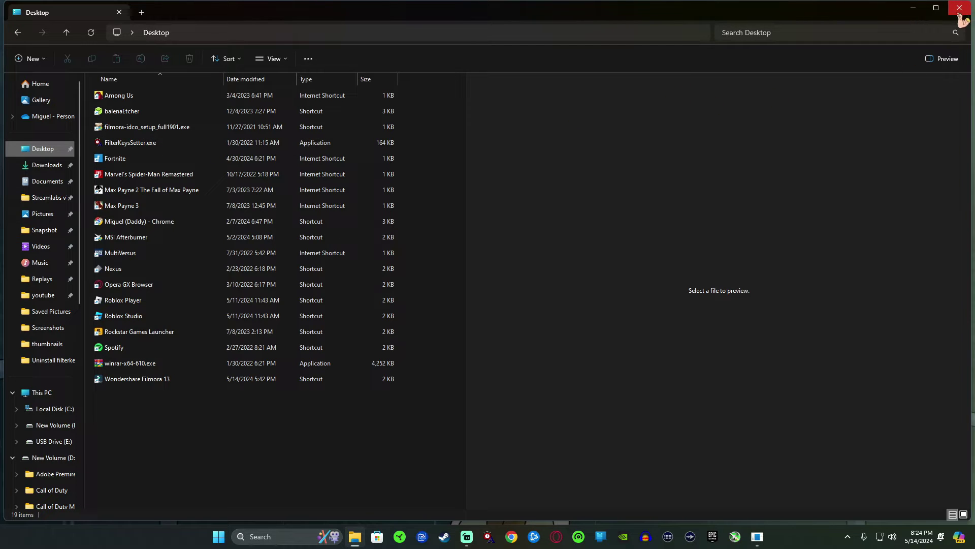
left_click(915, 9)
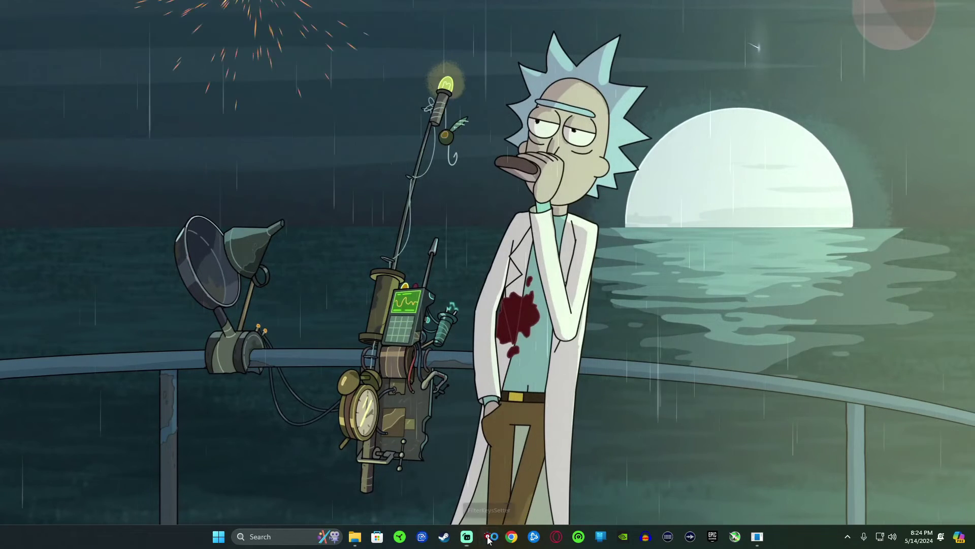
Open the FilterKeysSetter process's file location from Task Manager, revealing the Desktop folder
left_click(268, 536)
type("task Manager")
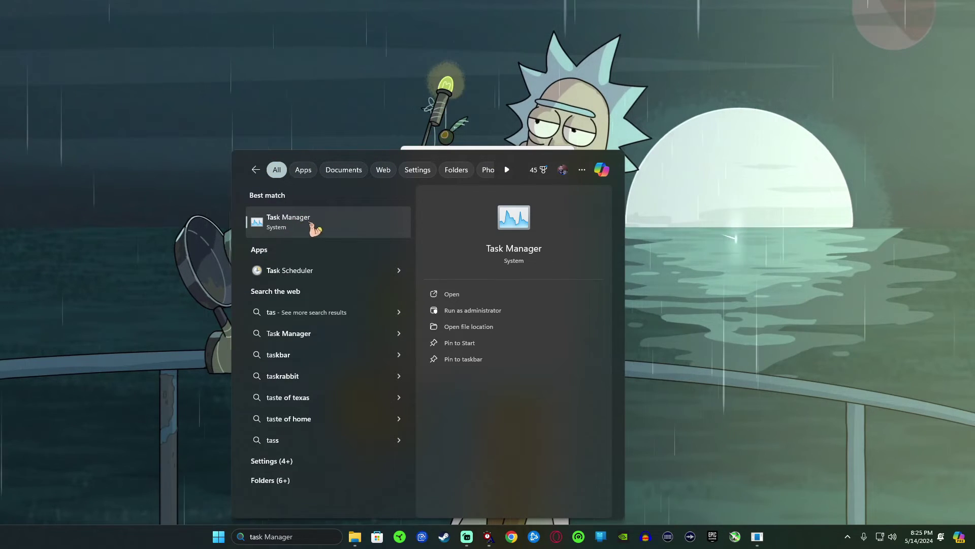
left_click(325, 224)
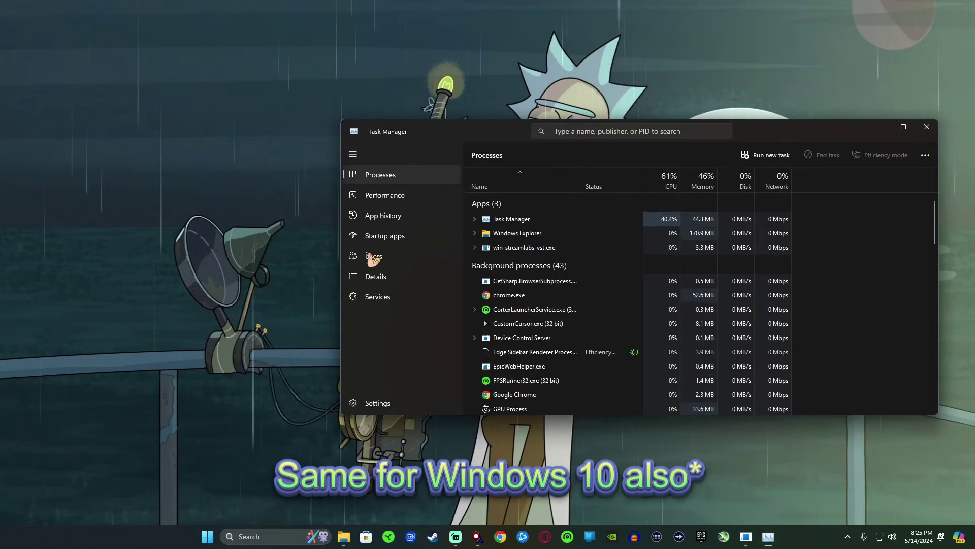
left_click_drag(774, 131, 708, 129)
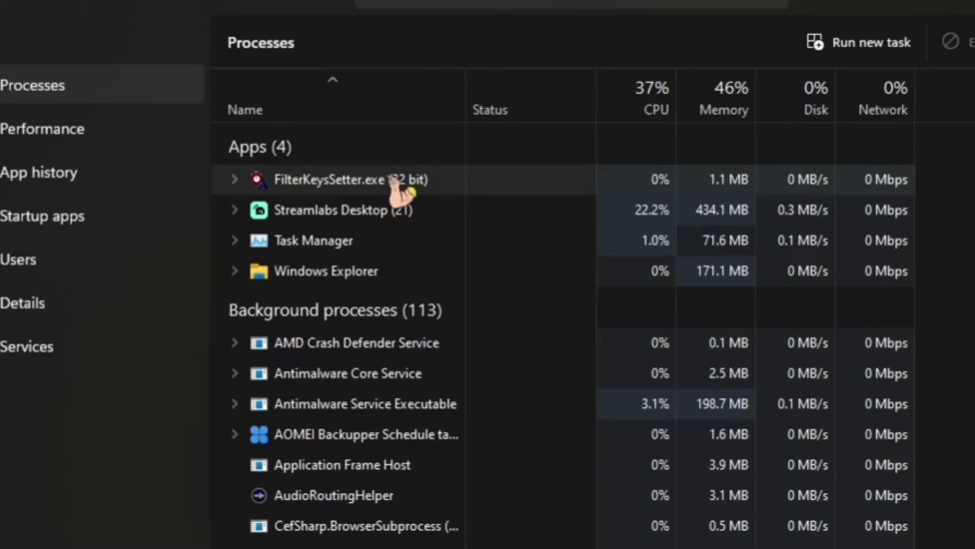
right_click(481, 217)
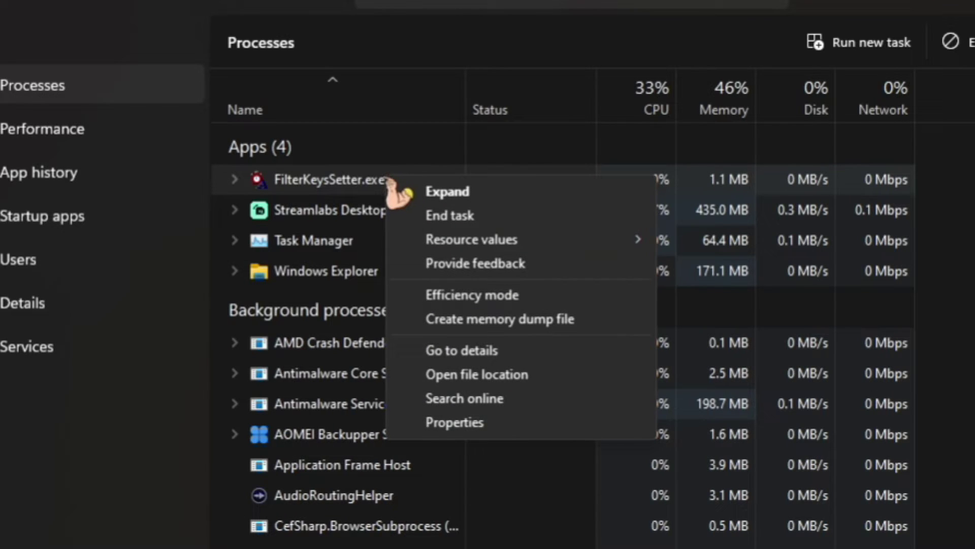
left_click(529, 382)
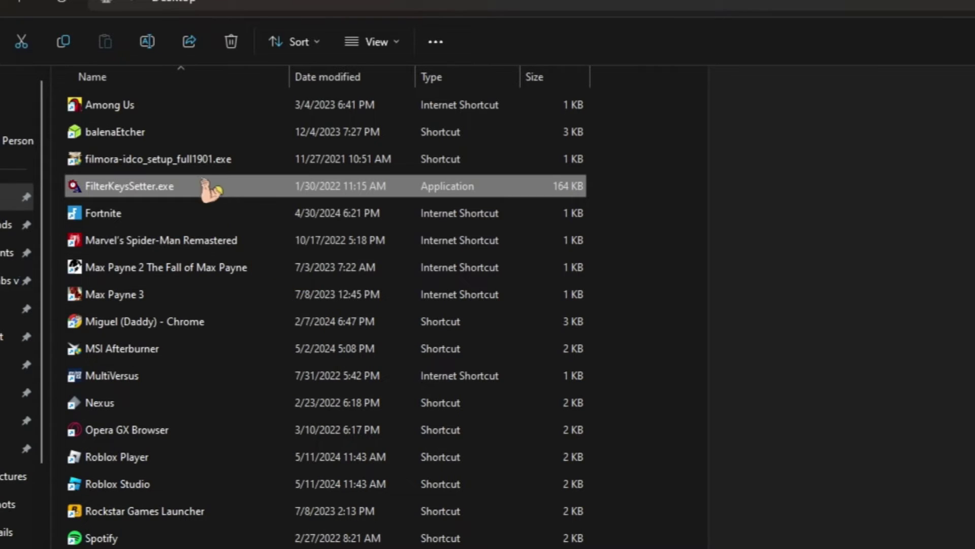
Try deleting FilterKeysSetter.exe to the Recycle Bin and confirm the move
right_click(198, 198)
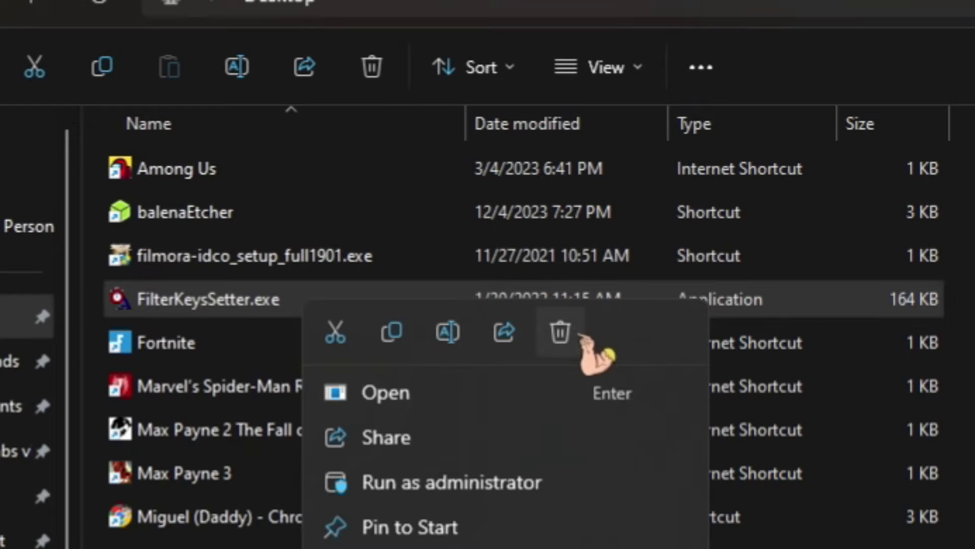
left_click(561, 333)
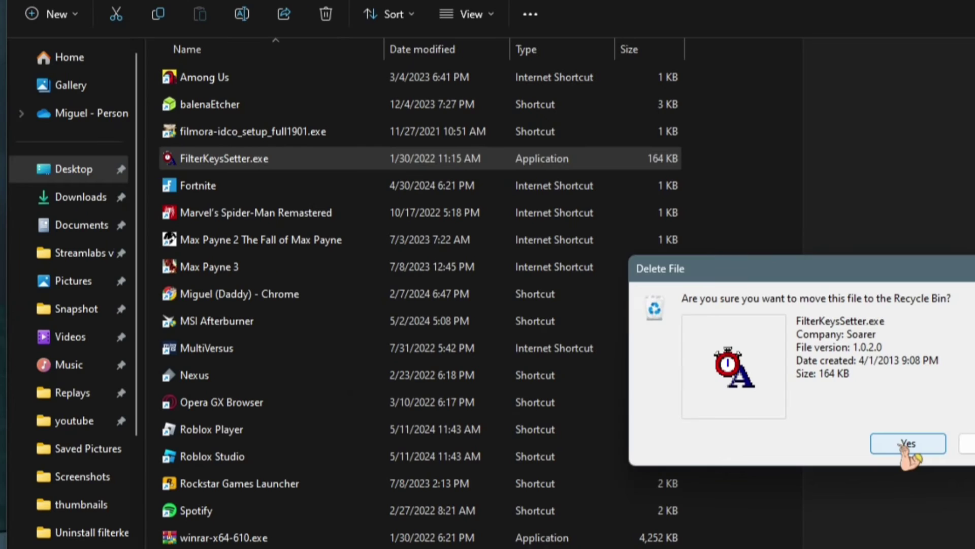
left_click(595, 373)
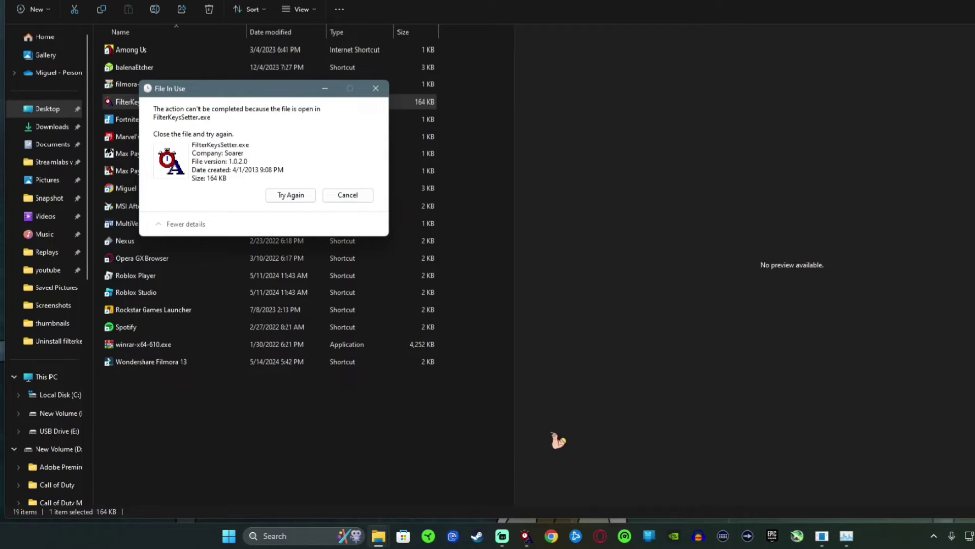
Close the running FilterKeys Setter that locks the file, then retry the deletion
mouse_move(526, 541)
left_click(528, 461)
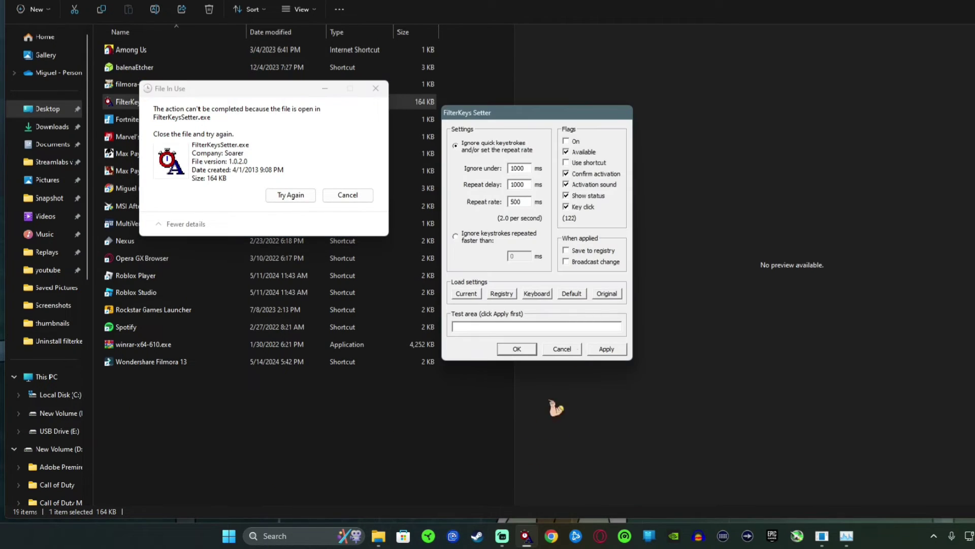
left_click(518, 350)
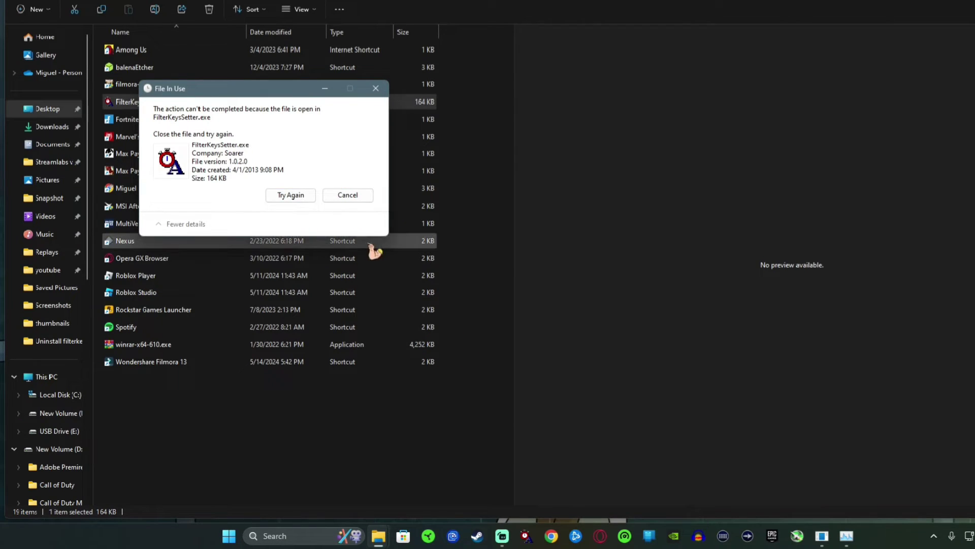
left_click(303, 197)
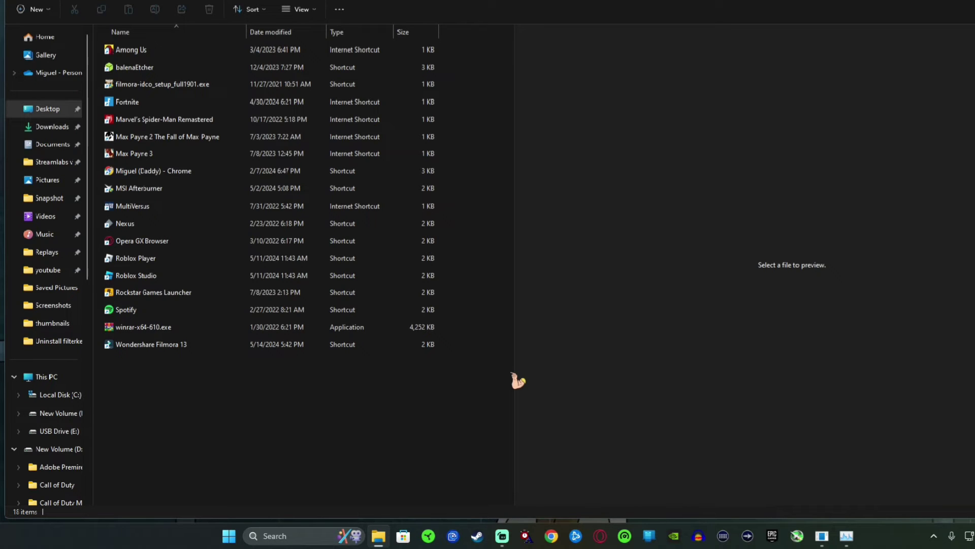
Close the File Explorer window with Alt+F4 and close Task Manager
key("alt+F4")
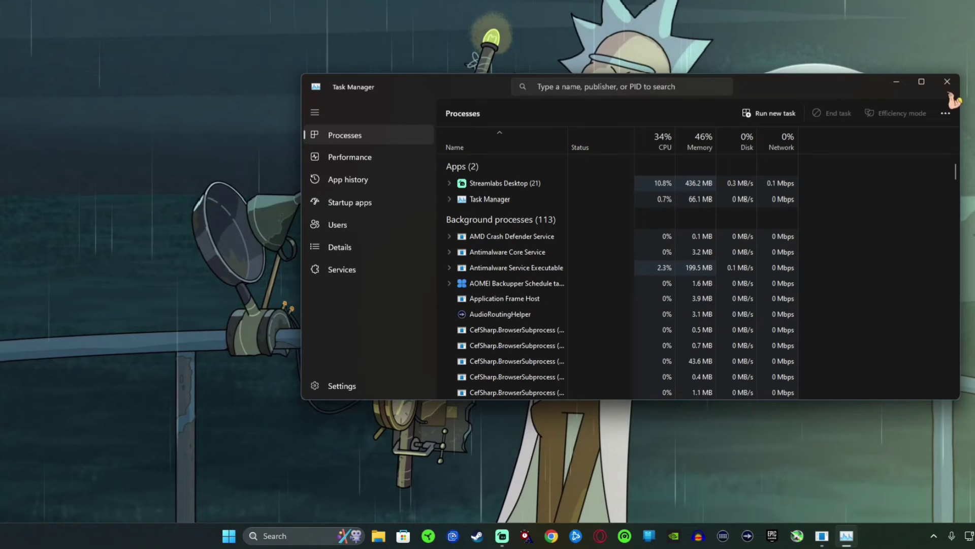
left_click(950, 83)
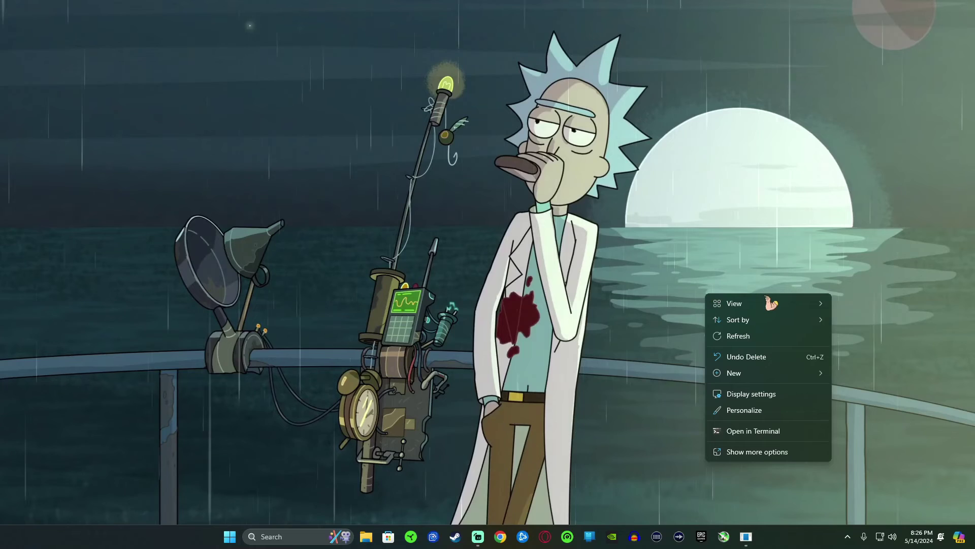
mouse_move(970, 337)
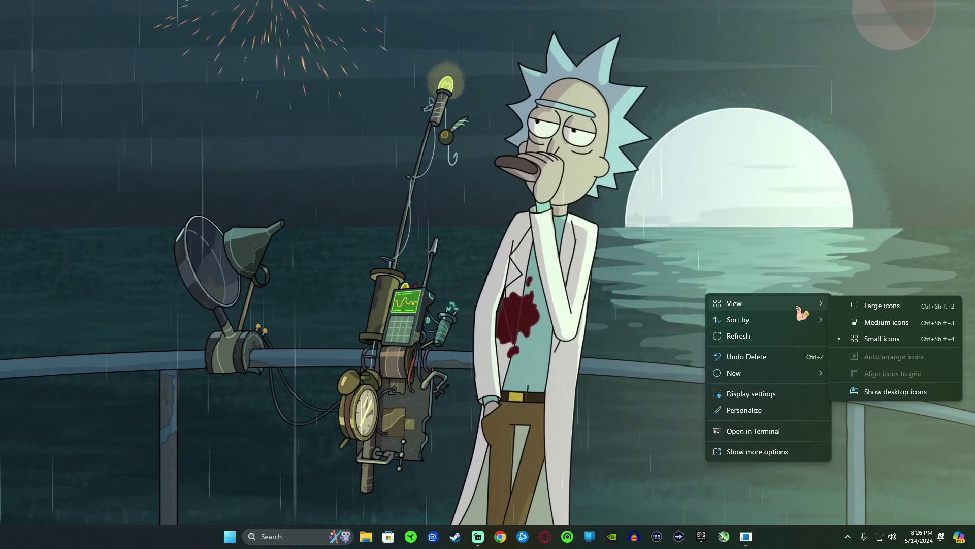
Show desktop icons, confirm FilterKeysSetter.exe sits in the Recycle Bin, then close it
left_click(909, 392)
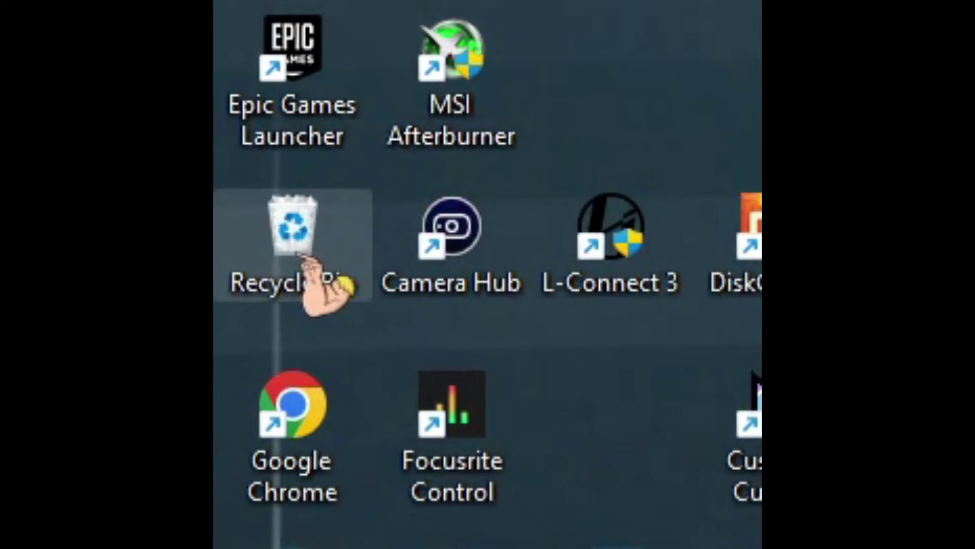
double_click(305, 259)
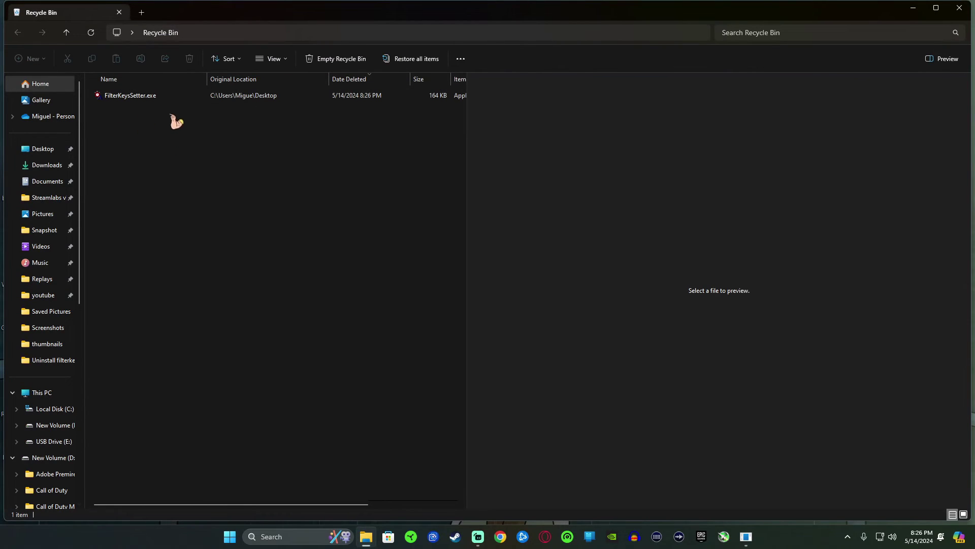
left_click(166, 101)
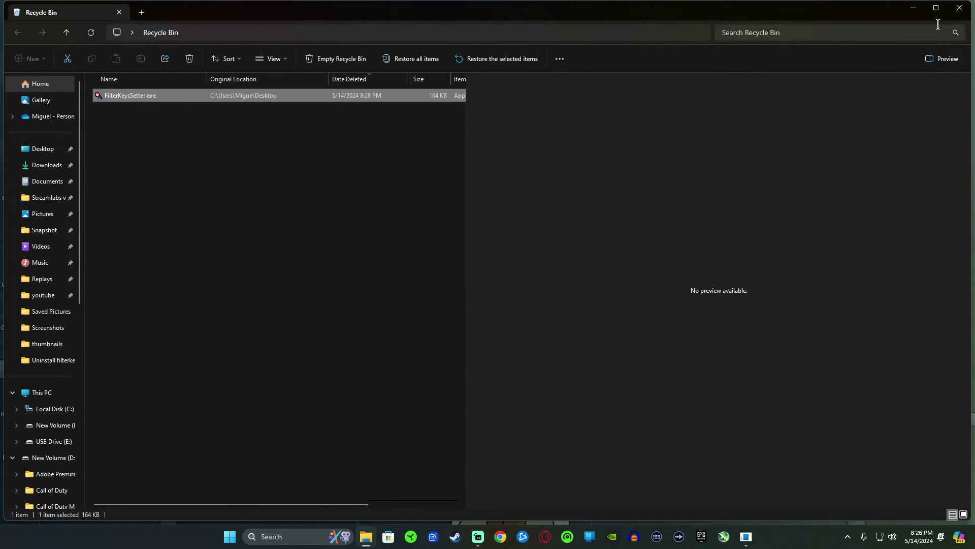
left_click(959, 10)
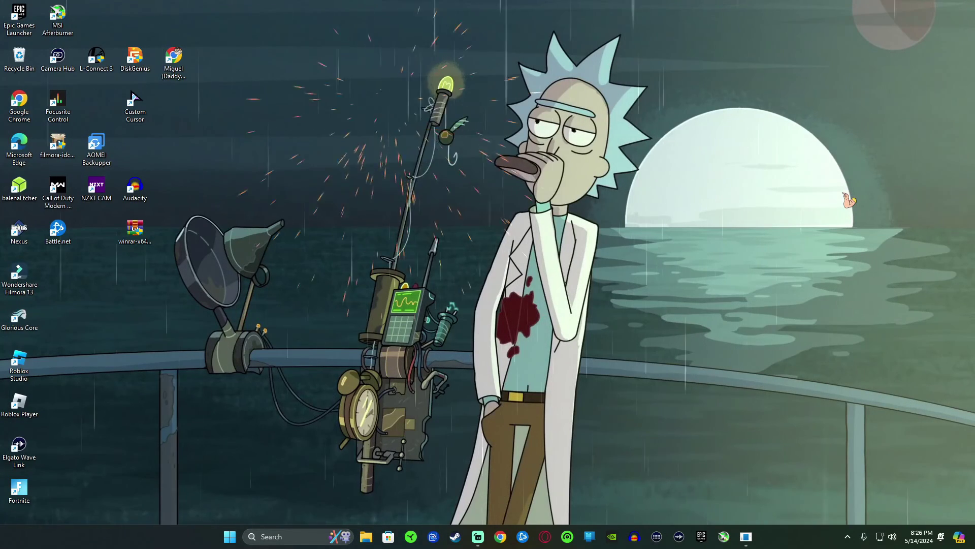